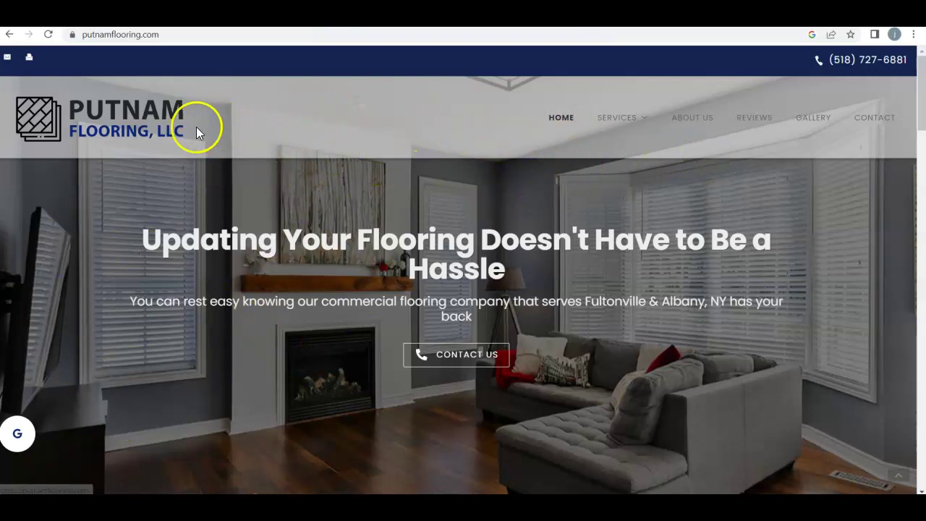
Review the Putnam Flooring homepage's navigation links, flooring service categories and Fultonville and Albany introduction text
mouse_move(625, 126)
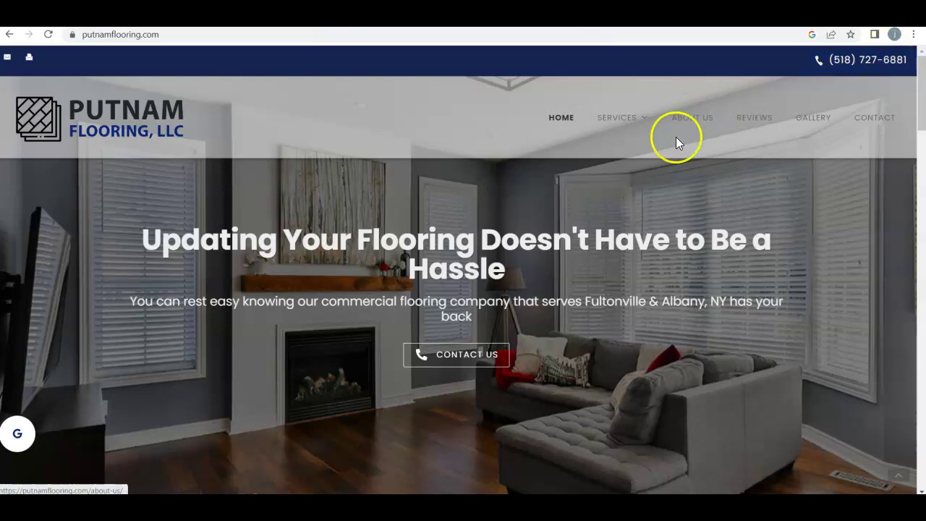
scroll(555, 203, "down", 4)
scroll(557, 206, "down", 2)
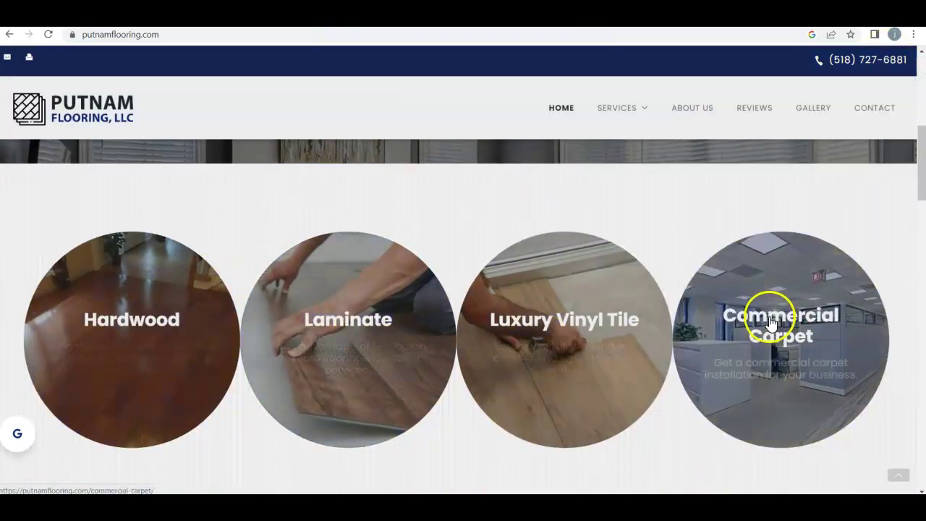
scroll(770, 314, "down", 2)
scroll(772, 321, "down", 5)
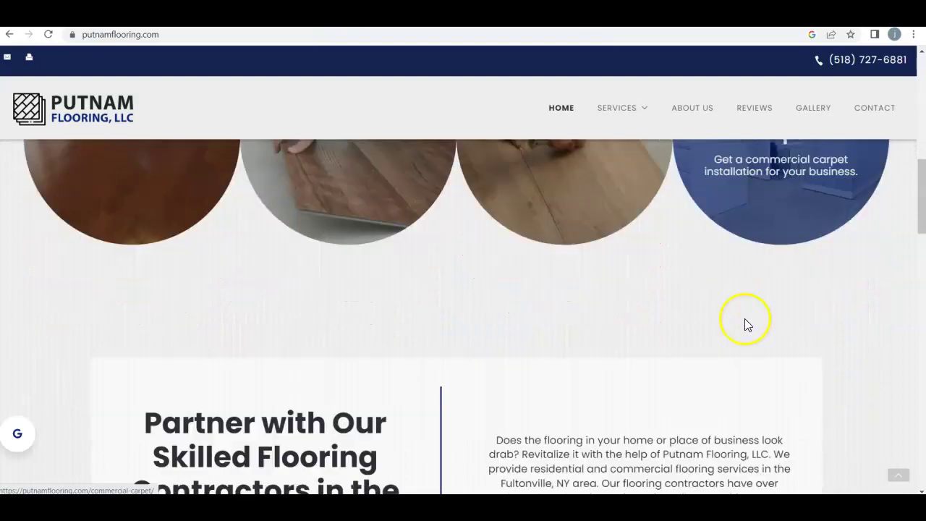
scroll(625, 290, "up", 1)
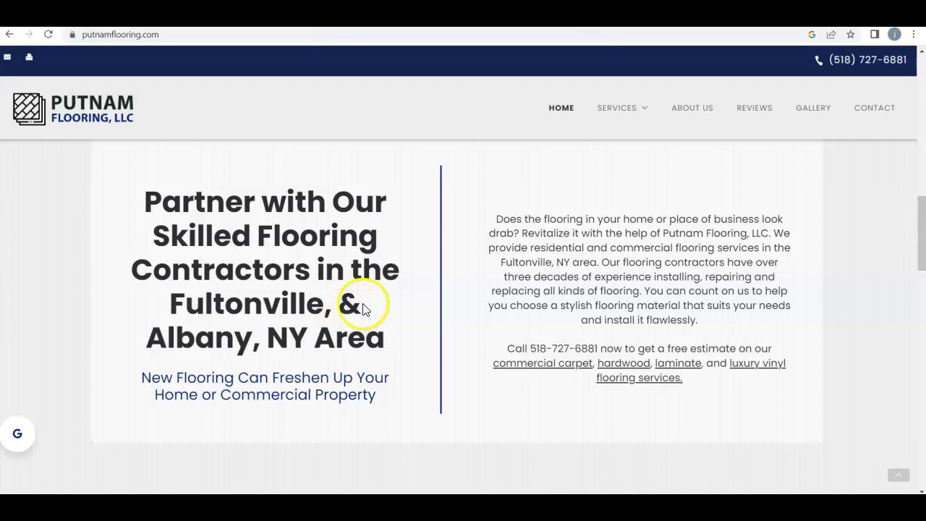
scroll(599, 293, "down", 2)
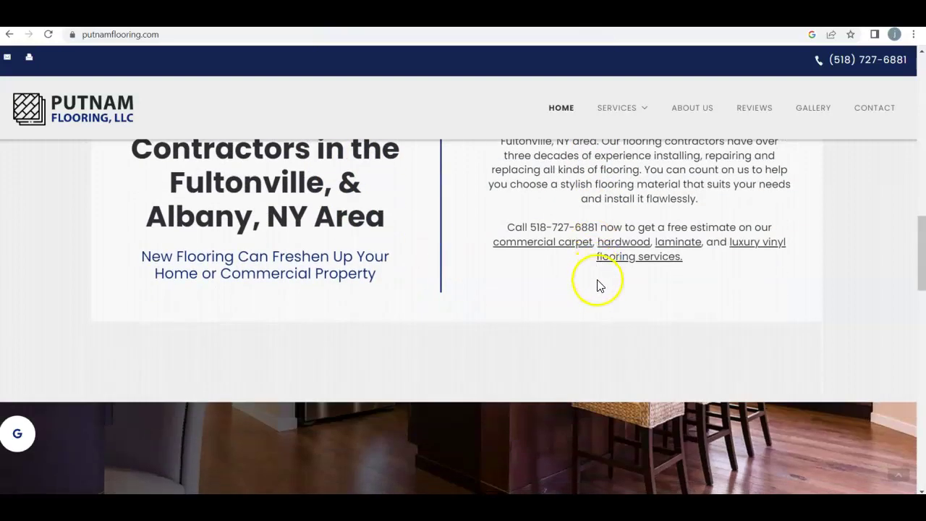
Examine the rest of the Putnam Flooring homepage, covering flooring options, reasons to choose the company and the footer, and return to its beginning
scroll(600, 290, "down", 4)
scroll(593, 299, "up", 1)
scroll(592, 300, "down", 3)
scroll(593, 300, "down", 3)
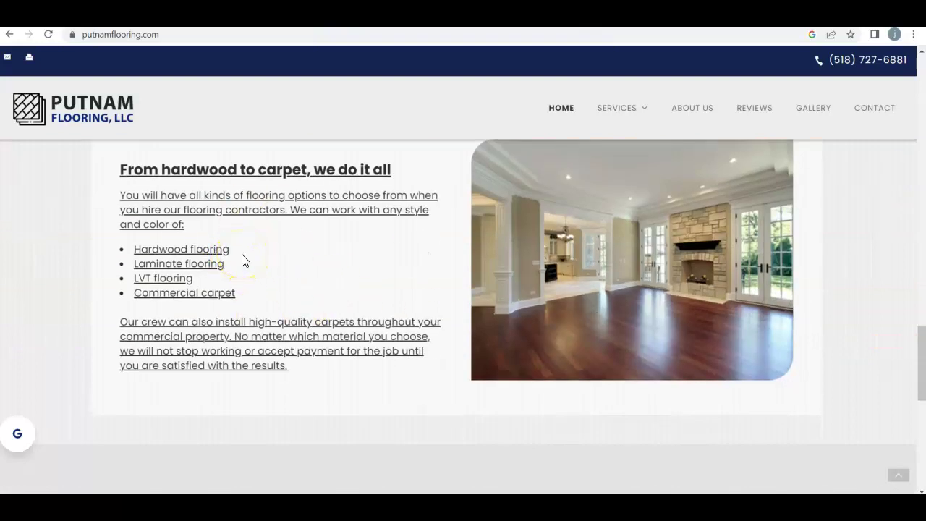
scroll(224, 255, "down", 3)
scroll(232, 264, "down", 4)
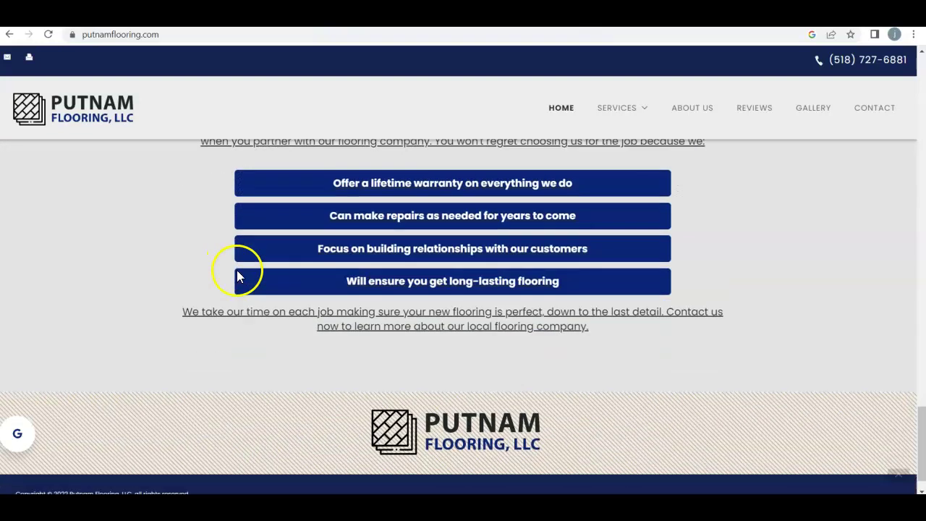
scroll(243, 283, "up", 2)
scroll(283, 304, "down", 2)
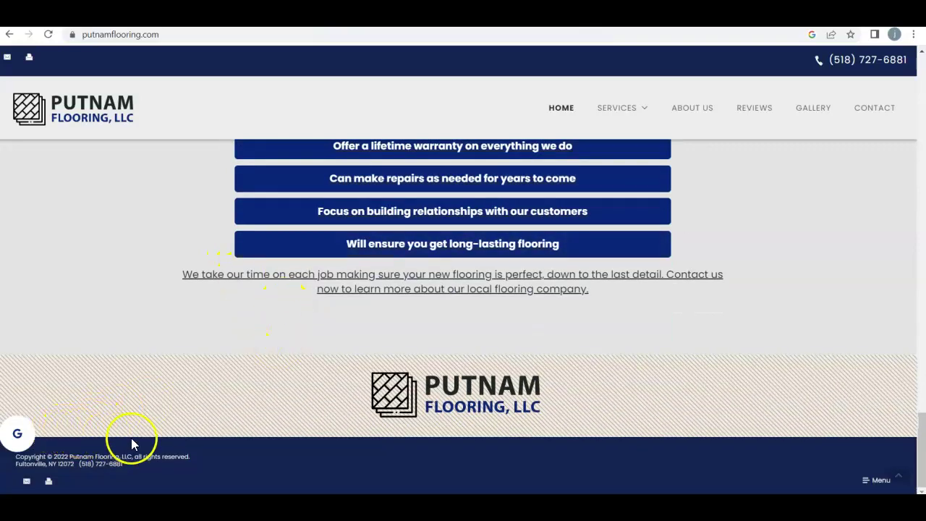
scroll(138, 438, "up", 6)
scroll(142, 427, "up", 15)
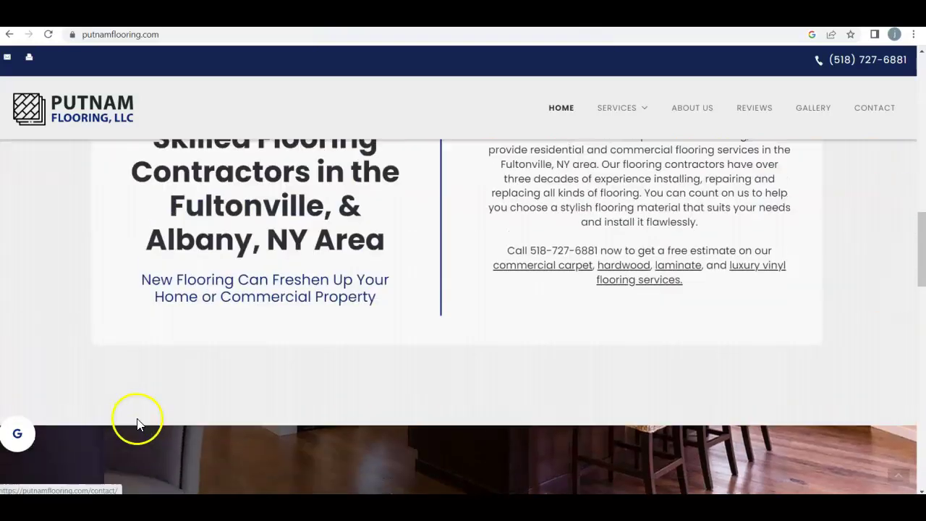
scroll(146, 424, "up", 3)
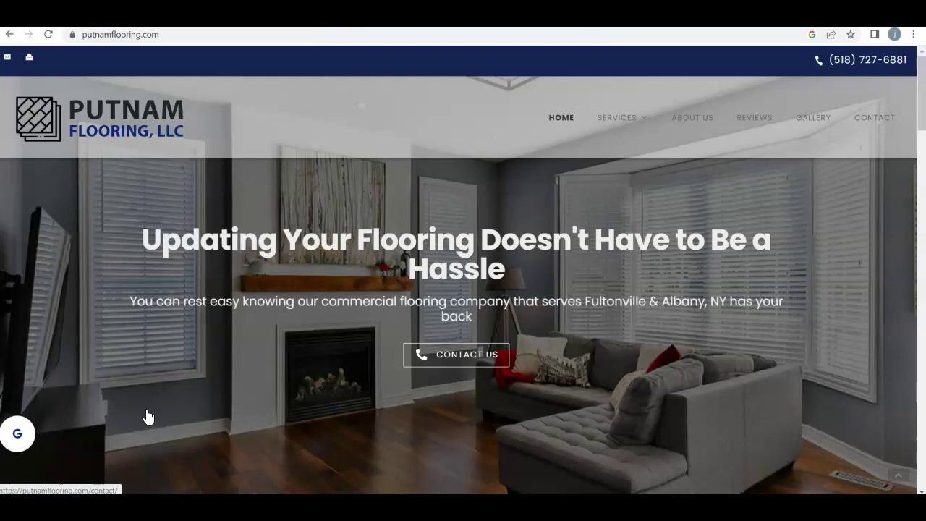
left_click(164, 397)
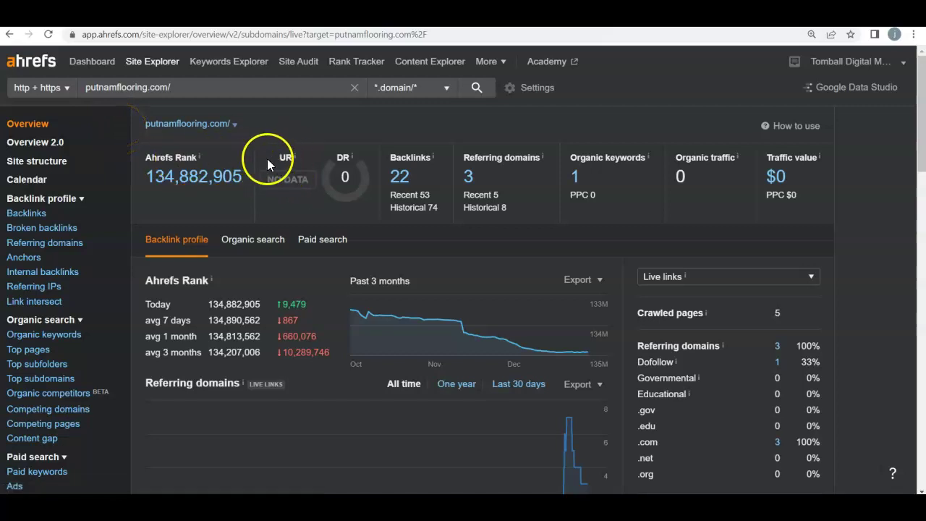
Switch to the Ahrefs overview of putnamflooring.com and examine its UR, DR and backlinks metrics
left_click(343, 170)
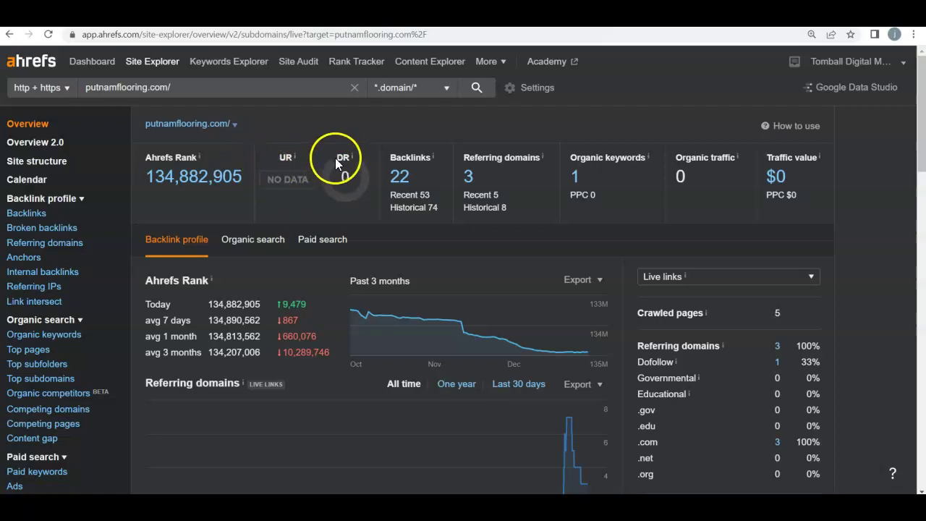
scroll(339, 181, "down", 3)
scroll(338, 178, "up", 3)
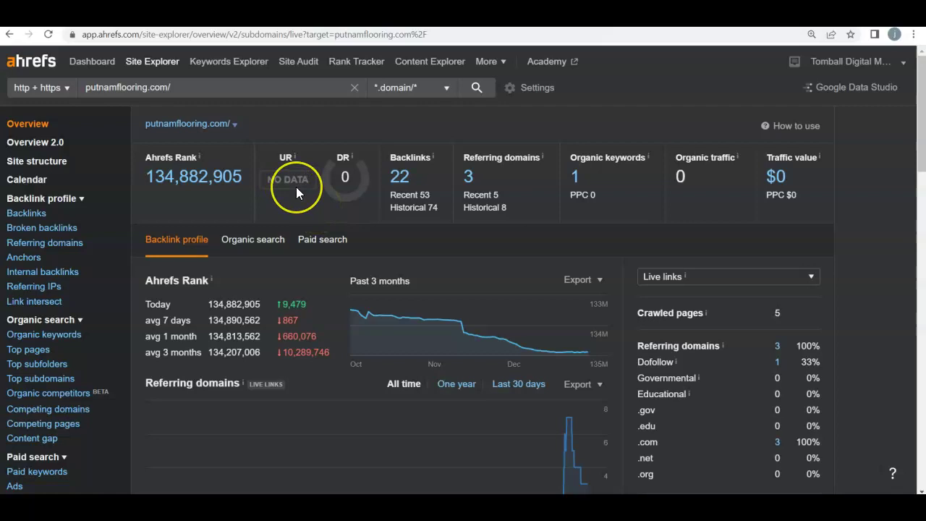
double_click(420, 157)
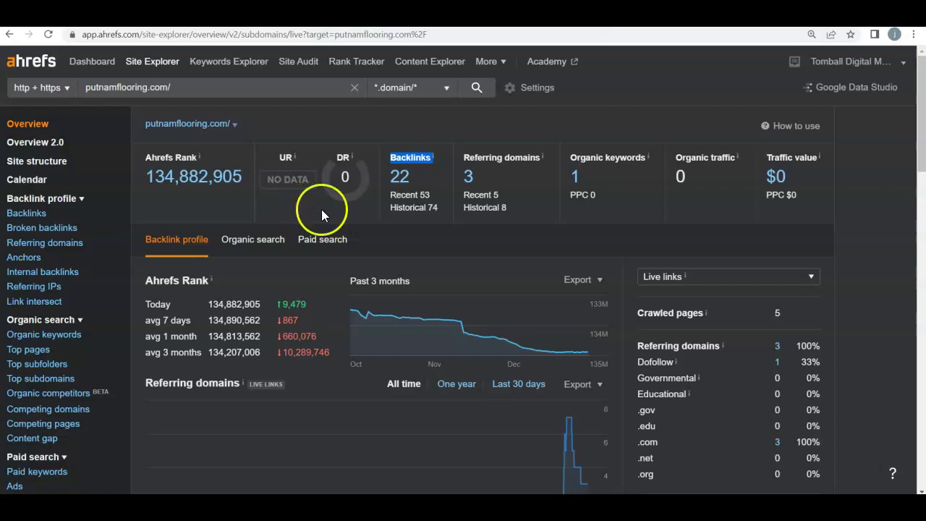
Open the organic keywords report for putnamflooring.com and check the search volume and position of "flooring installation albany ny"
left_click_drag(558, 159, 641, 164)
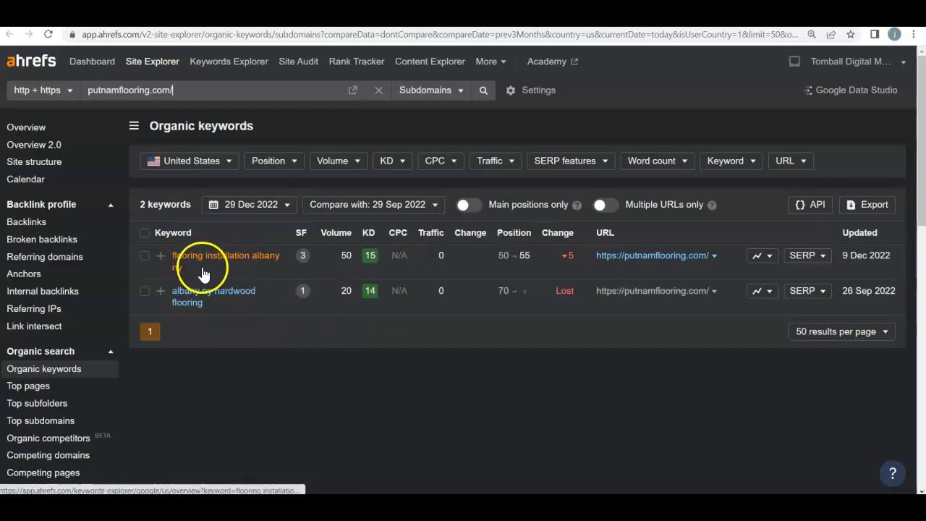
double_click(342, 256)
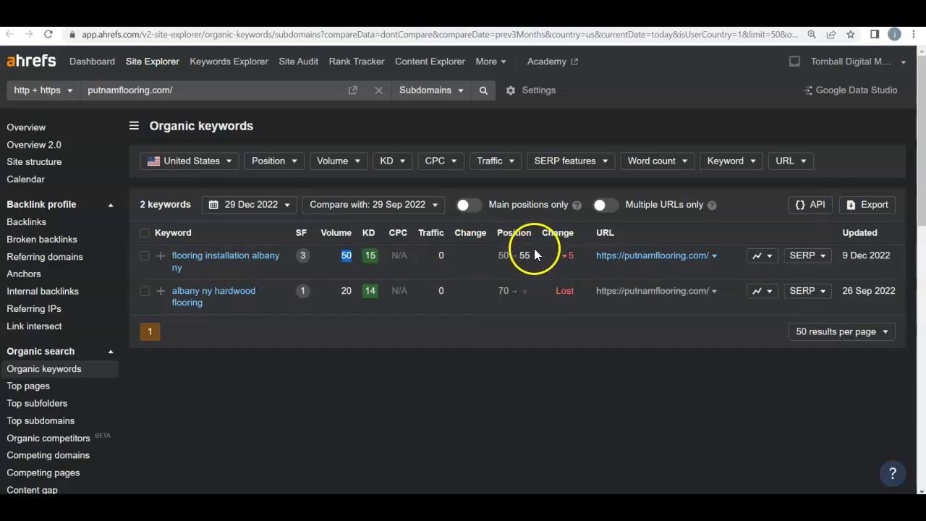
left_click_drag(535, 253, 496, 256)
left_click(480, 259)
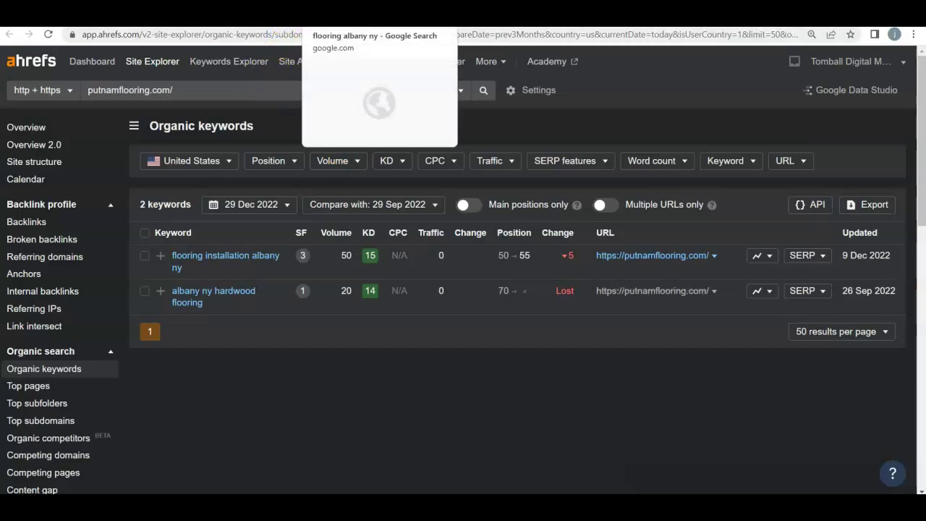
Switch to the Google results for "flooring albany ny" and review the local business listings and leading organic result
left_click(362, 13)
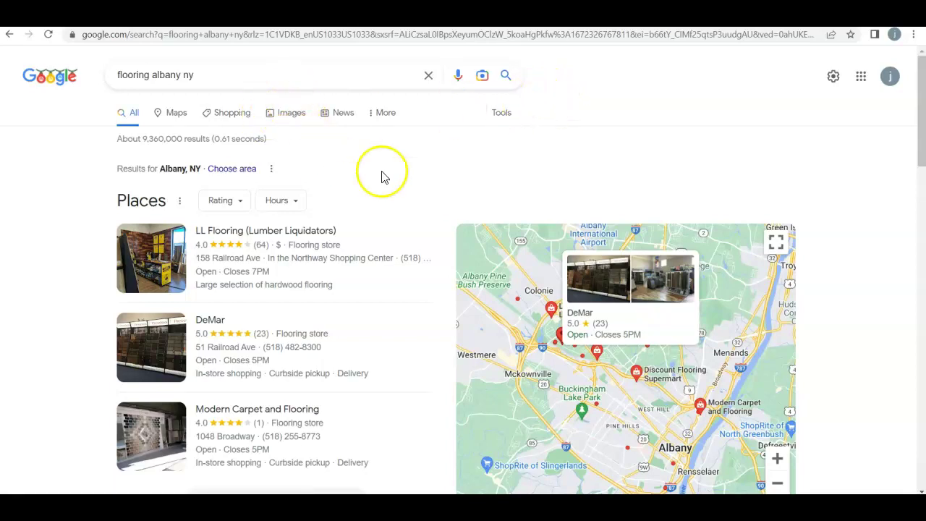
scroll(333, 152, "down", 3)
scroll(217, 156, "up", 1)
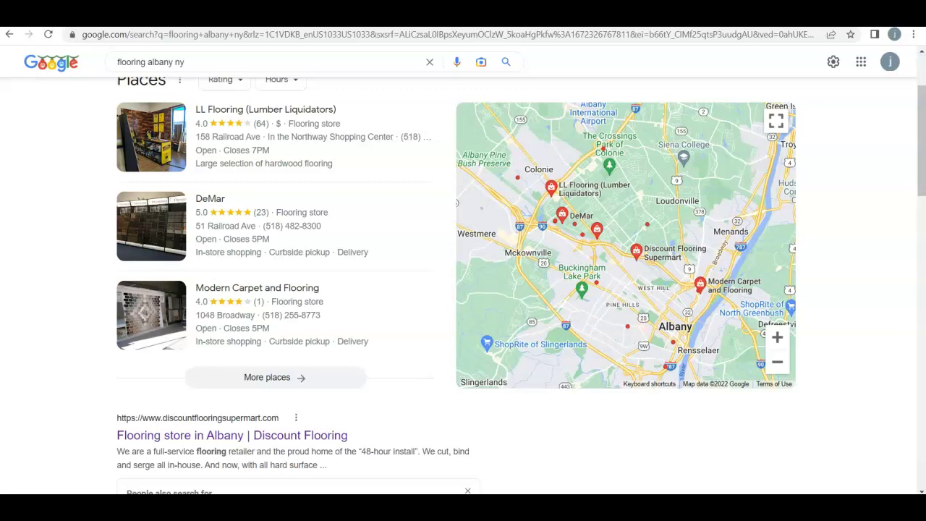
scroll(99, 128, "down", 1)
scroll(206, 294, "down", 4)
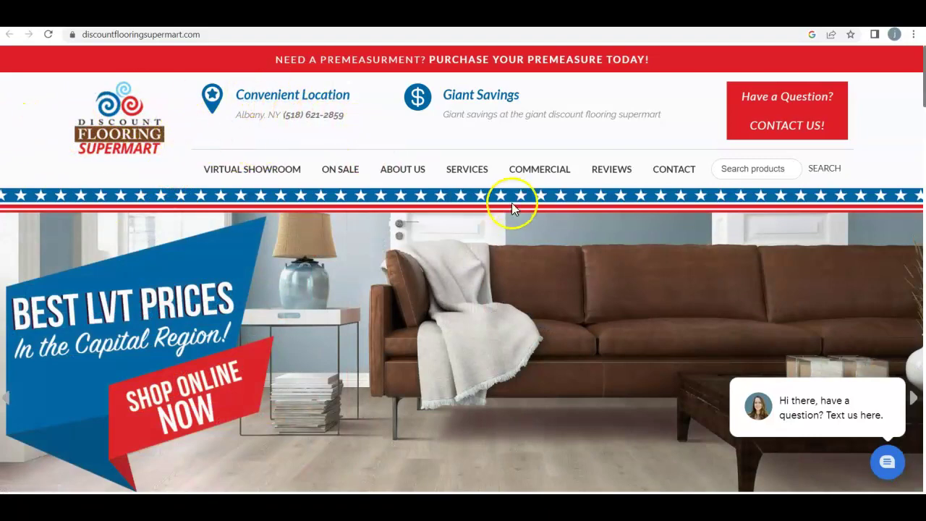
Examine the competitor homepage discountflooringsupermart.com, covering its product categories, company text, financing, contact form and footer
scroll(526, 210, "down", 4)
scroll(264, 207, "down", 6)
scroll(542, 262, "up", 3)
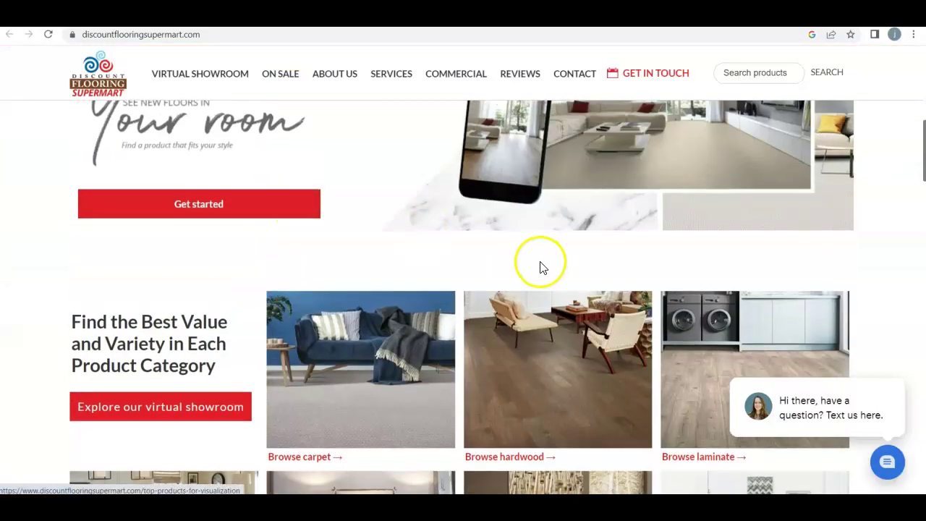
scroll(723, 304, "down", 4)
scroll(292, 232, "down", 5)
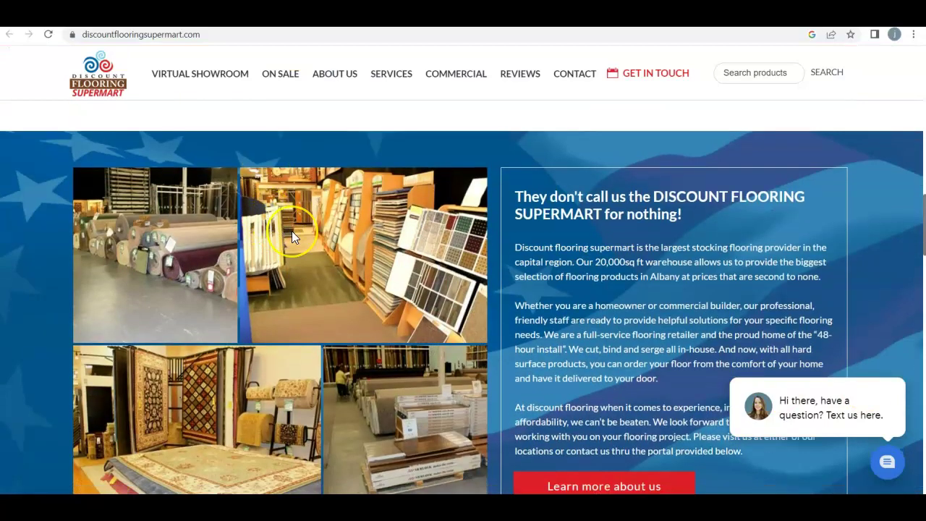
scroll(291, 231, "down", 10)
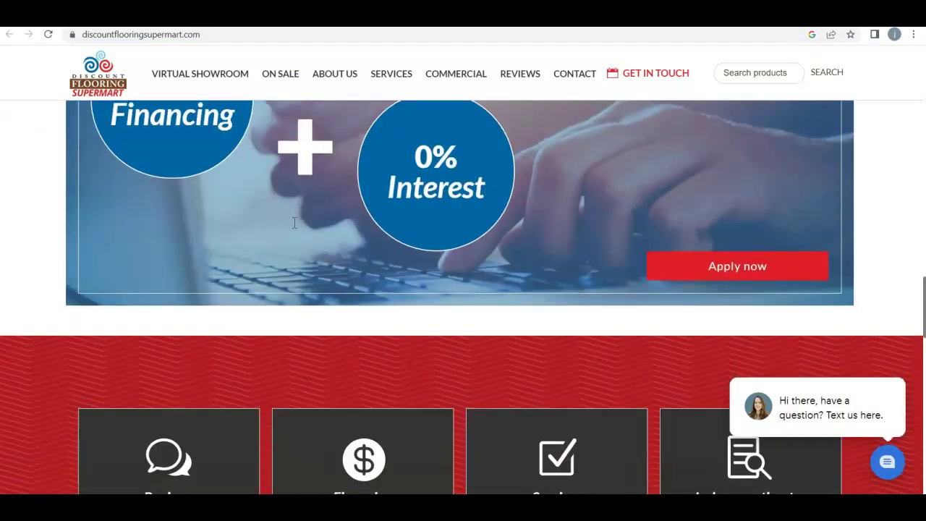
scroll(295, 224, "down", 10)
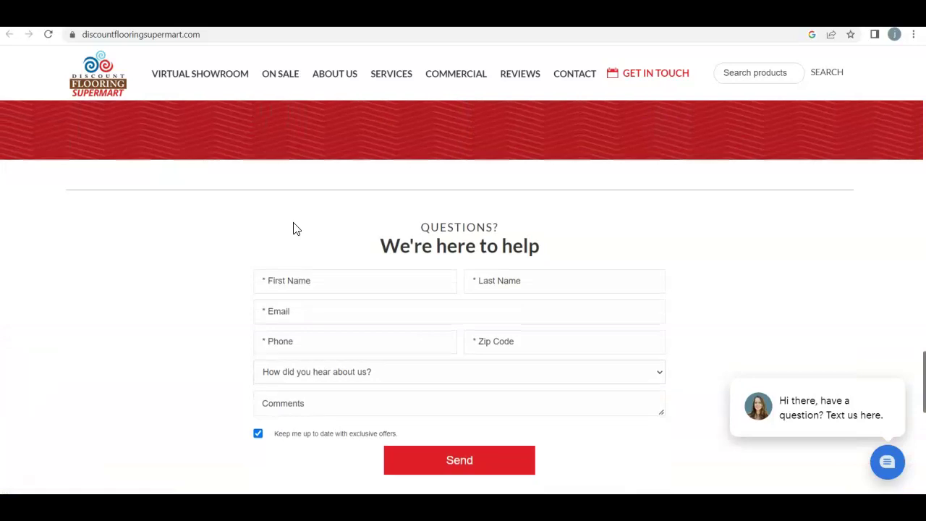
scroll(295, 228, "down", 4)
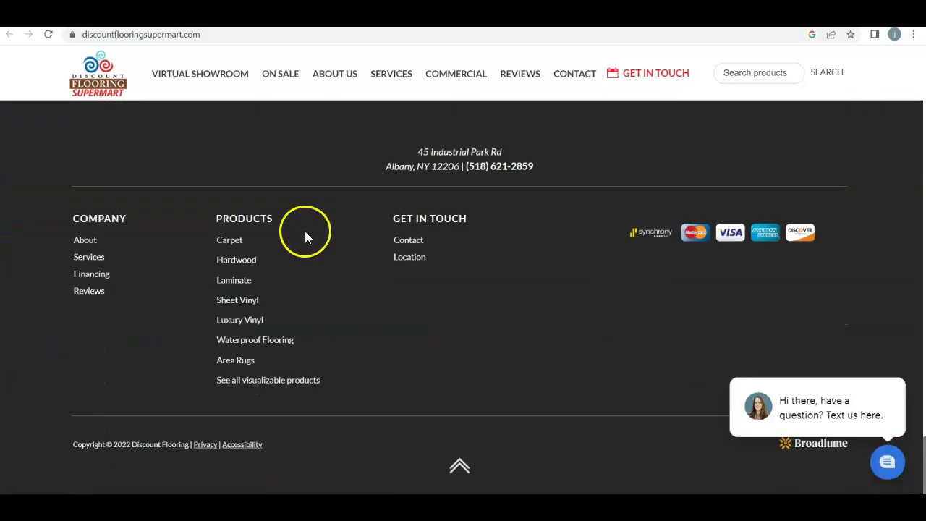
scroll(306, 230, "up", 4)
scroll(308, 228, "up", 15)
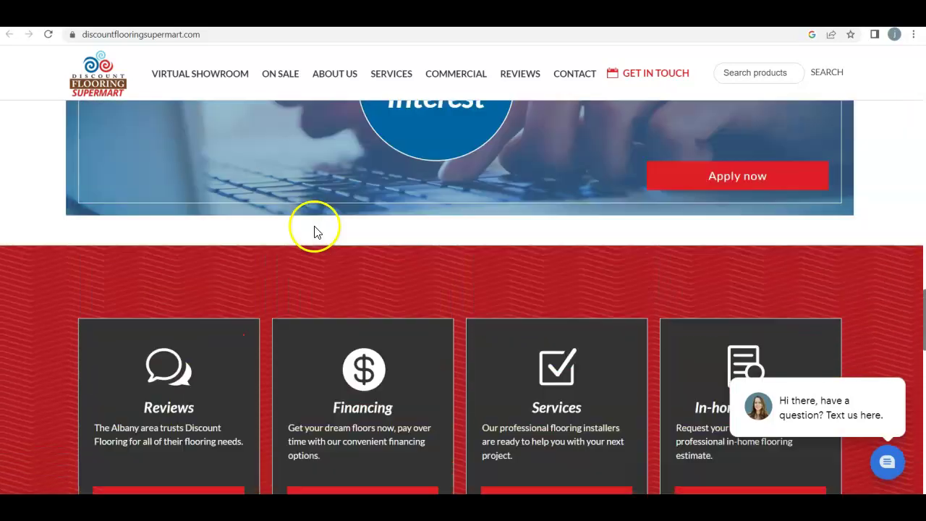
scroll(316, 226, "up", 15)
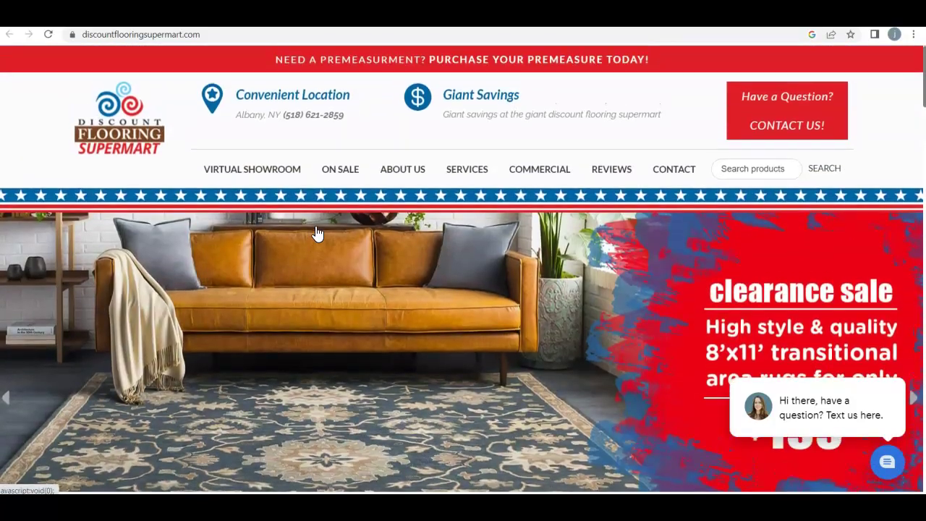
left_click(319, 221)
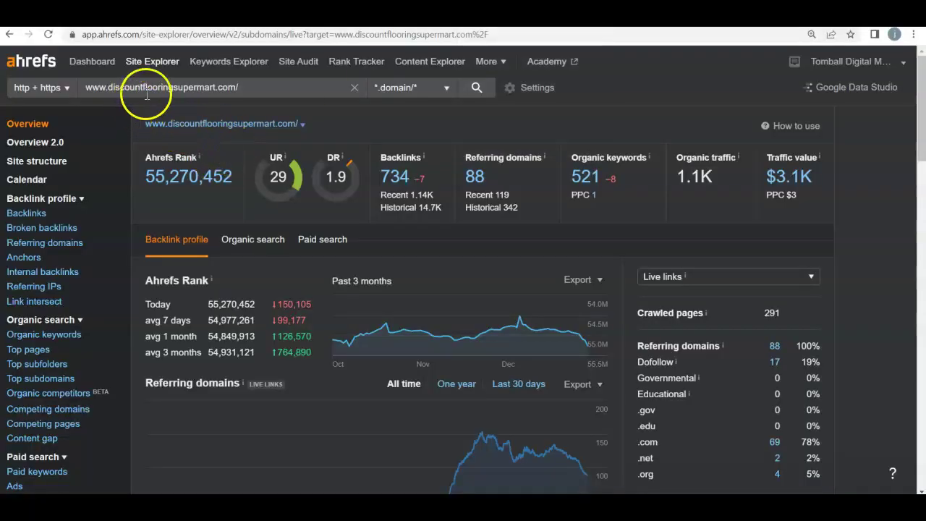
double_click(280, 185)
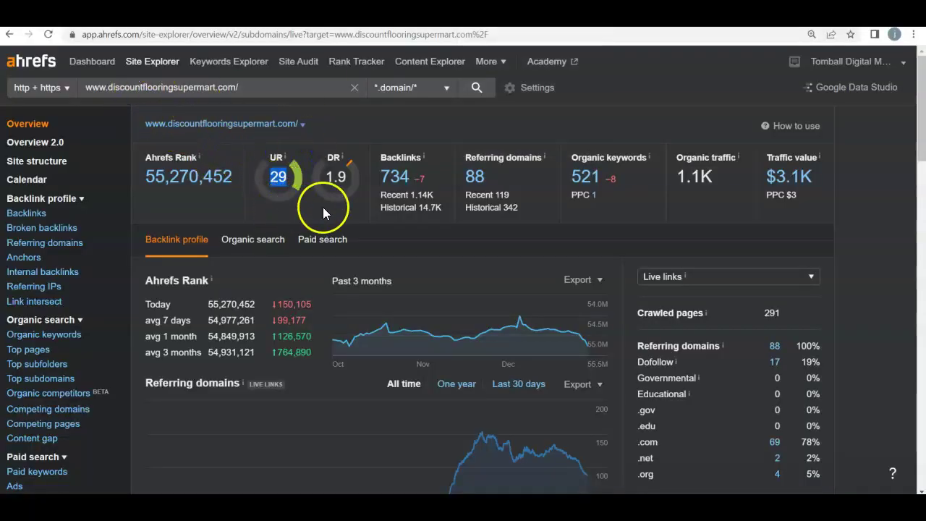
left_click(314, 173)
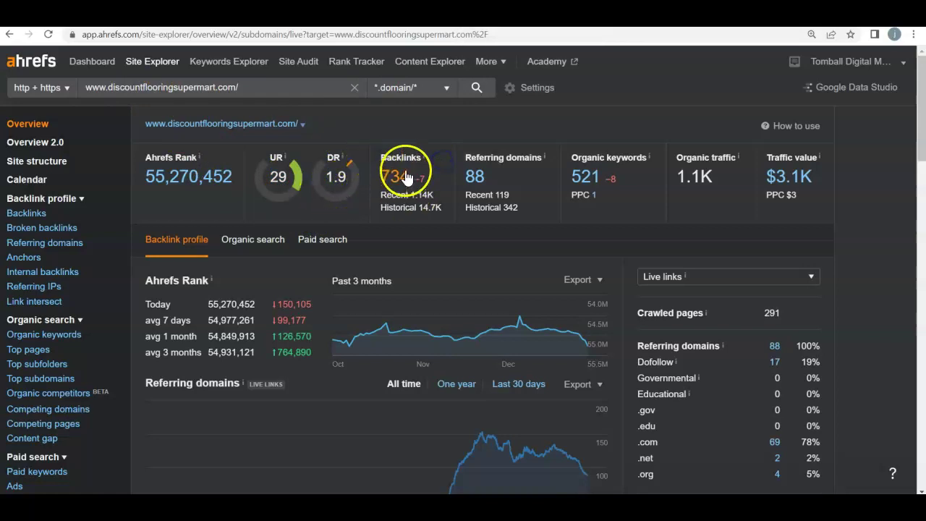
mouse_move(423, 158)
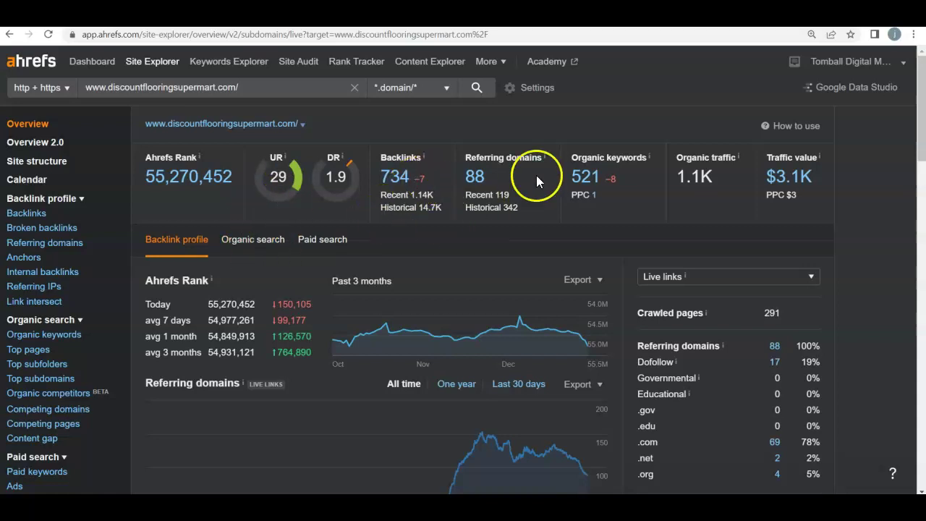
left_click_drag(558, 158, 647, 163)
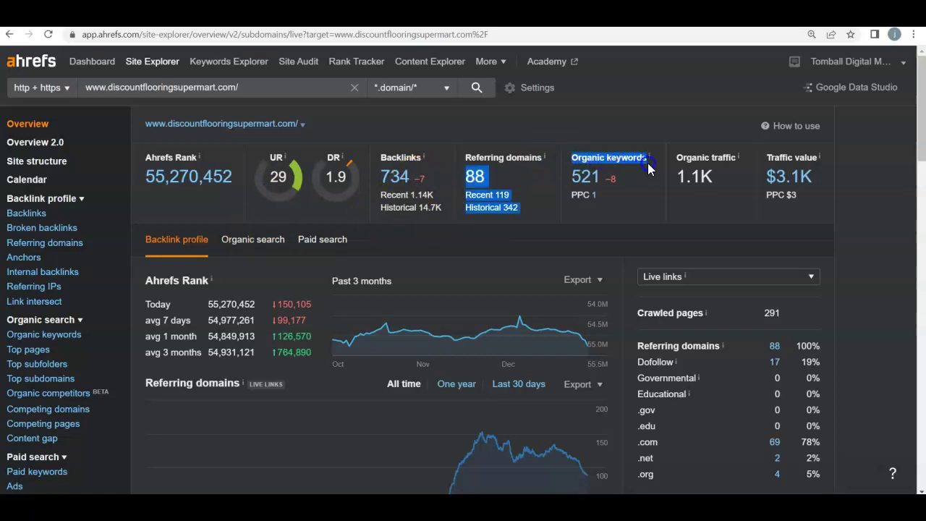
left_click(606, 227)
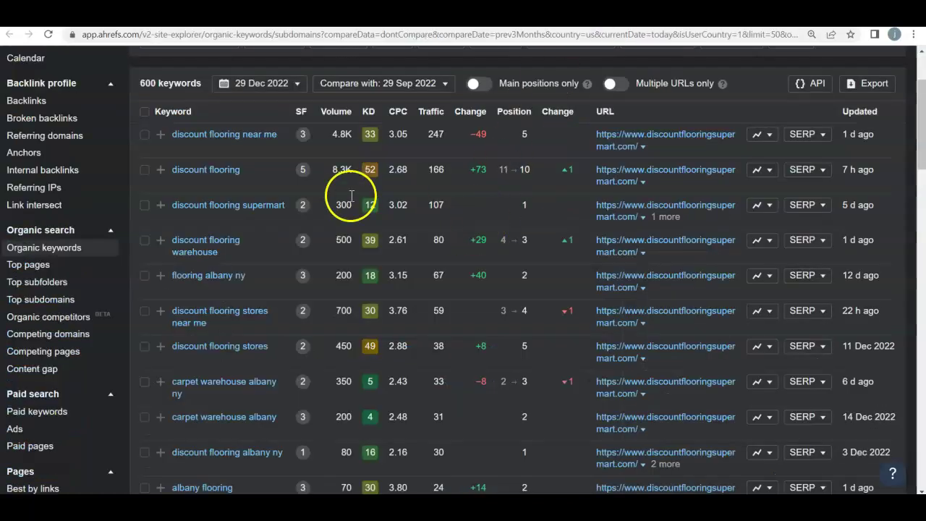
scroll(272, 241, "up", 1)
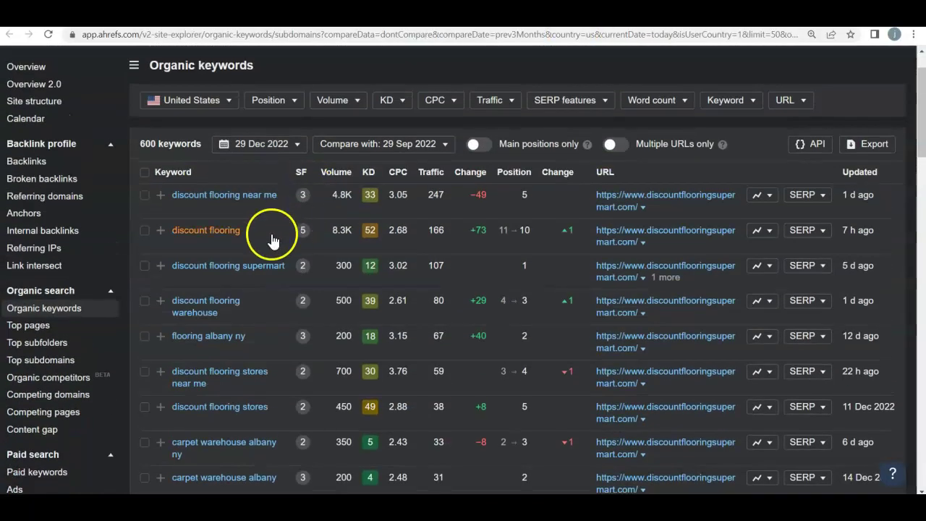
scroll(253, 209, "down", 1)
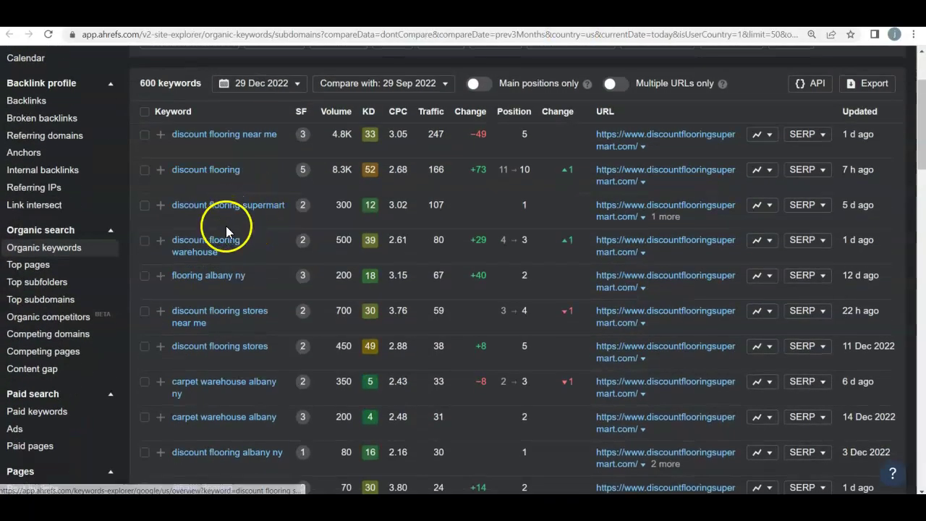
Examine the "flooring albany ny" row in the competitor's organic keywords report, checking its traffic, difficulty and ranking position
scroll(226, 230, "down", 1)
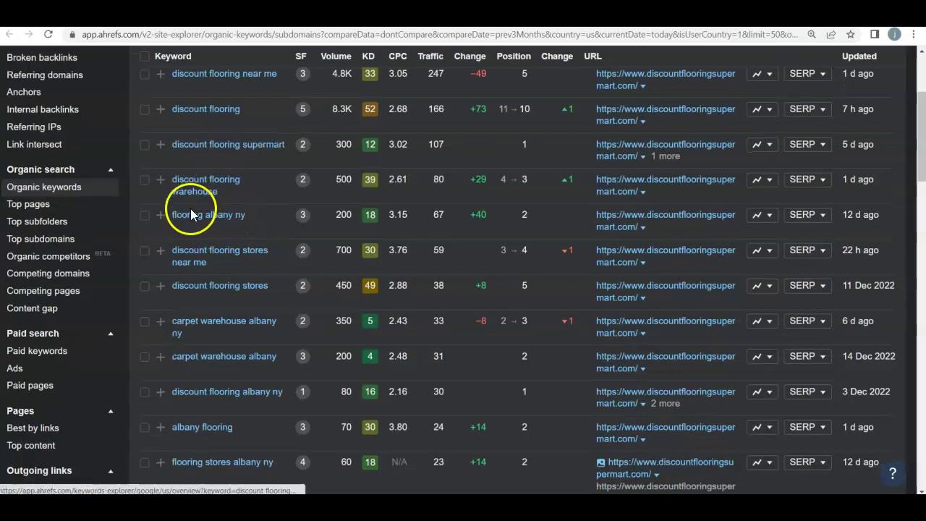
double_click(527, 217)
left_click_drag(463, 222, 390, 217)
left_click(447, 217)
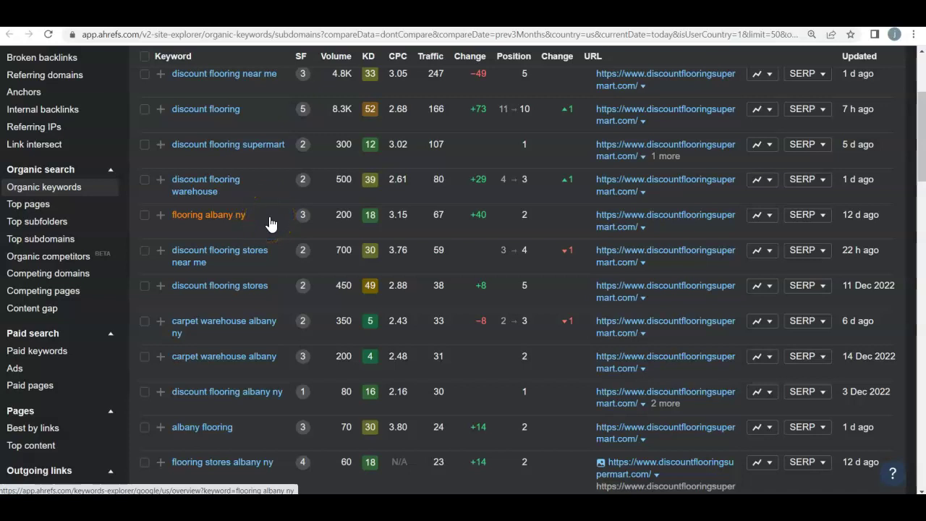
Switch to the Keywords Explorer matching terms for "albany" and inspect the commercial flooring terms in the any-word Include filter
left_click(149, 156)
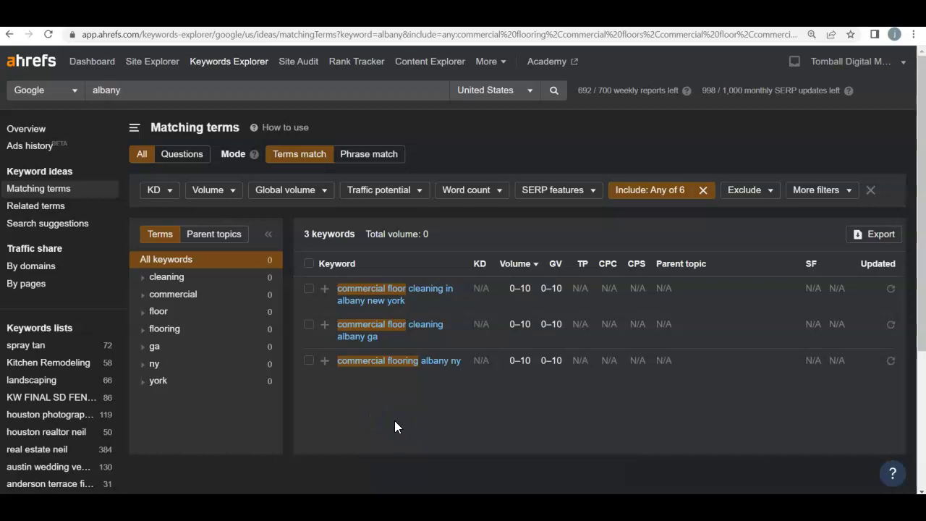
left_click(652, 191)
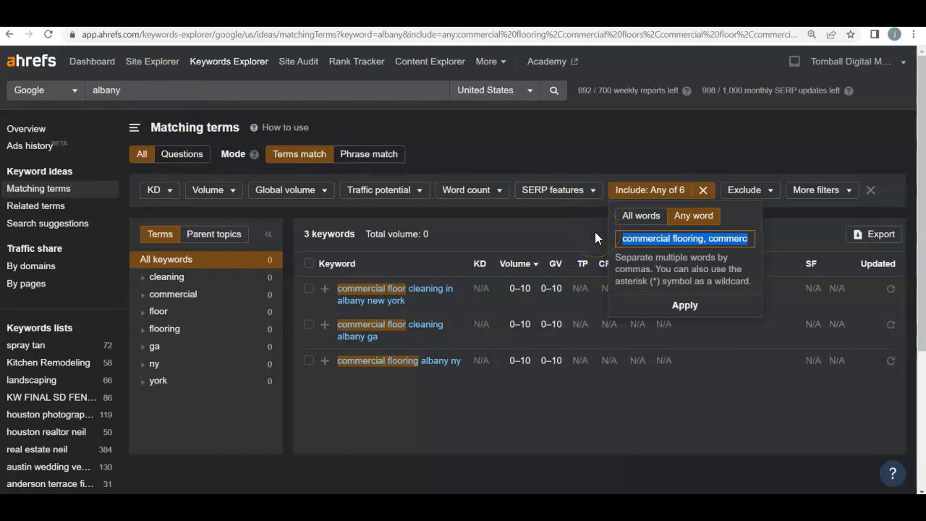
left_click(624, 240)
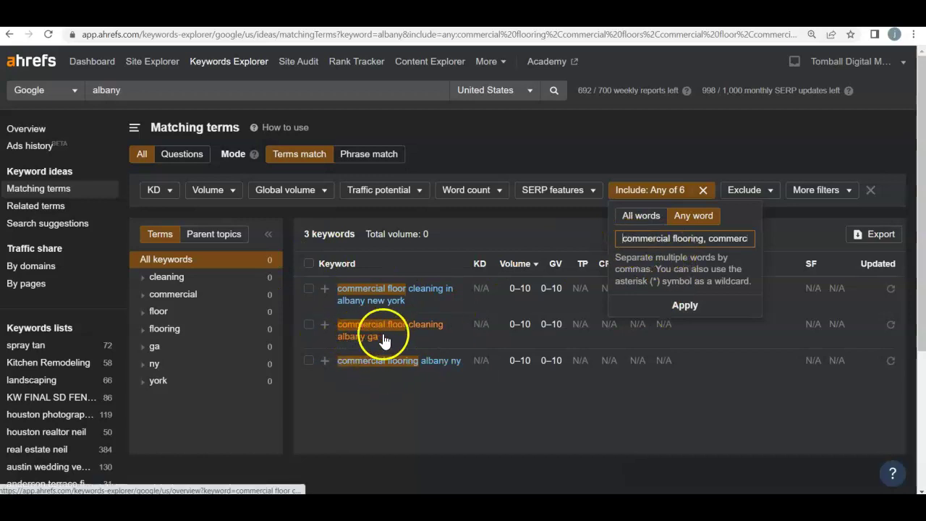
left_click_drag(626, 240, 660, 250)
left_click(729, 396)
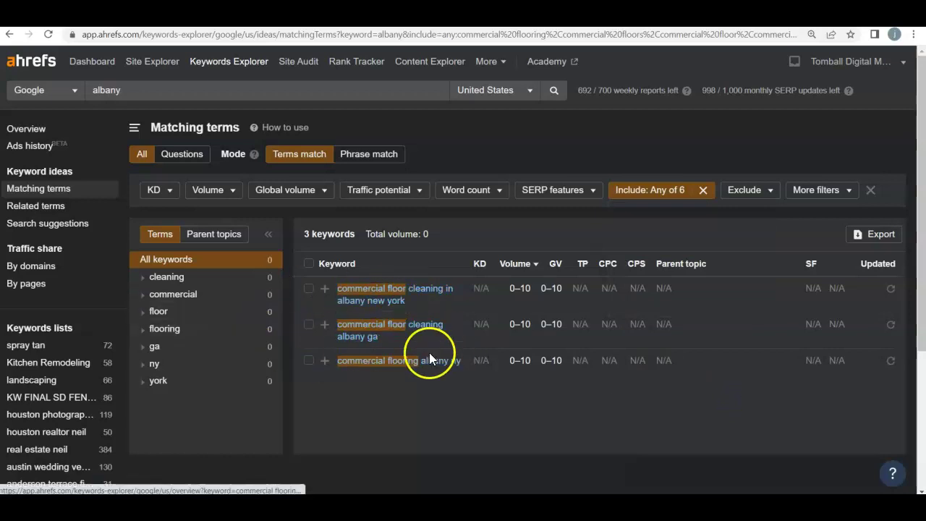
Examine the search volumes of the matching commercial floor keywords, including "commercial flooring albany ny"
left_click_drag(521, 282, 553, 288)
double_click(521, 360)
left_click_drag(525, 360, 514, 360)
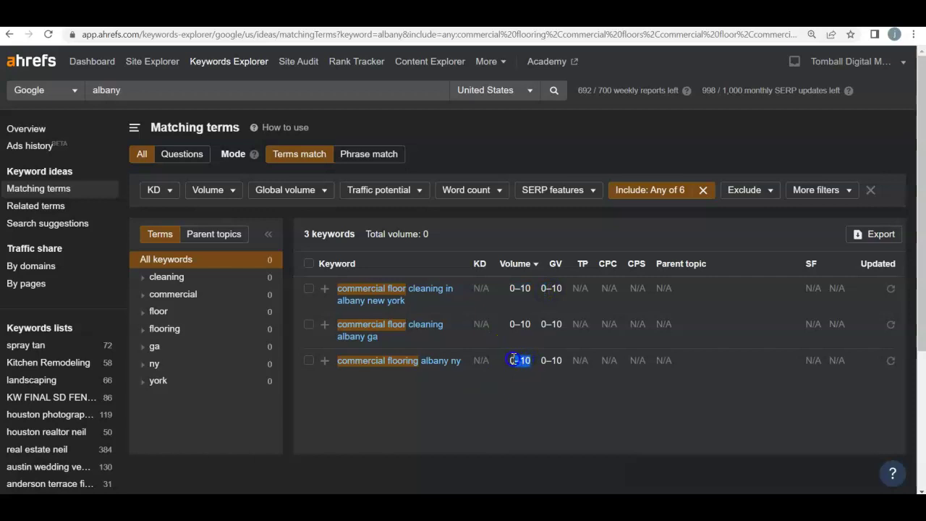
left_click(488, 375)
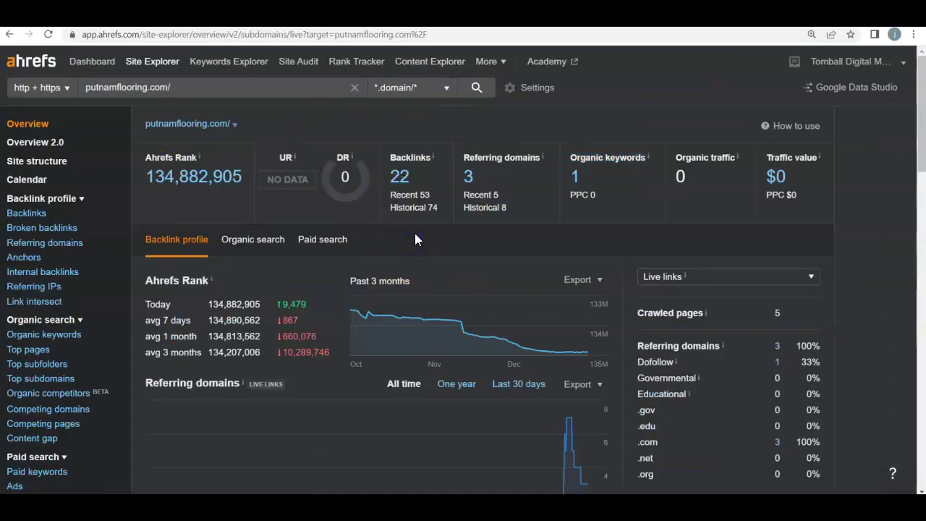
Switch to the Ahrefs overview of putnamflooring.com and examine its UR and DR metrics
left_click(416, 226)
double_click(286, 157)
double_click(342, 157)
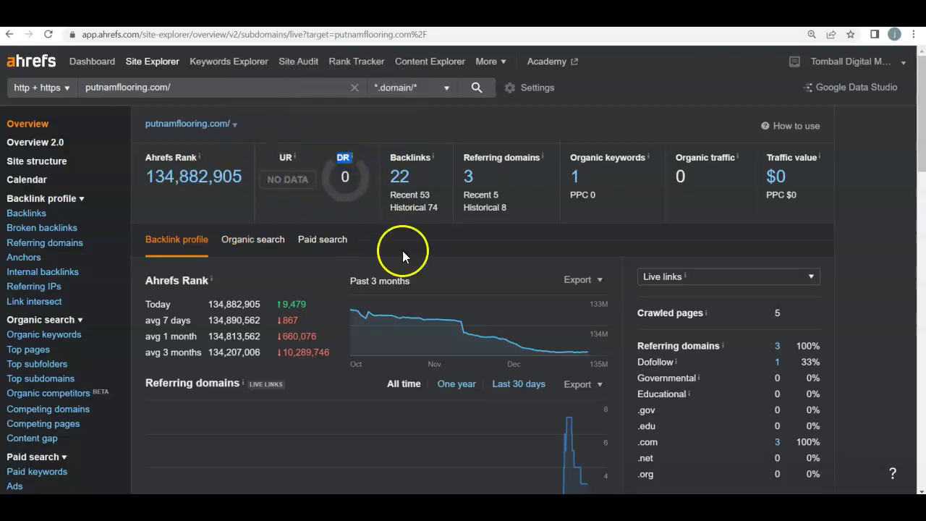